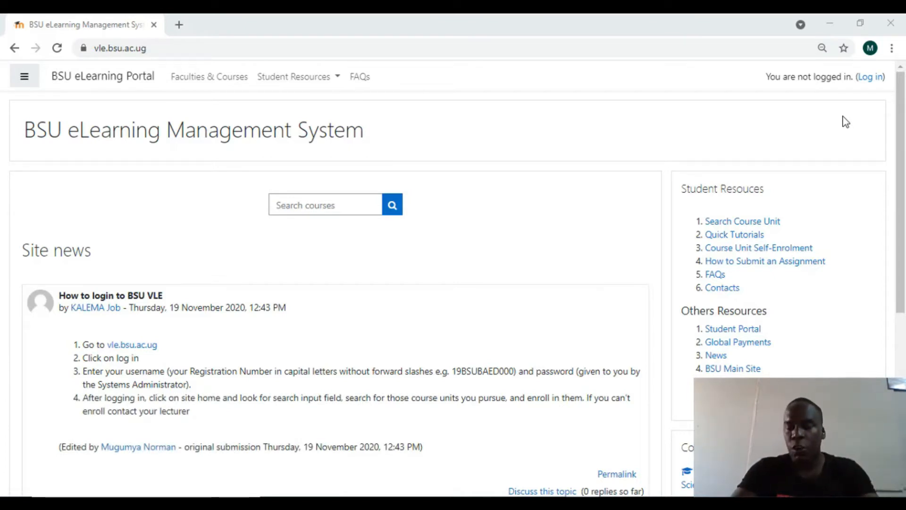
Log in to the BSU eLearning Portal with the saved credentials and open the ODeL course.
left_click(871, 78)
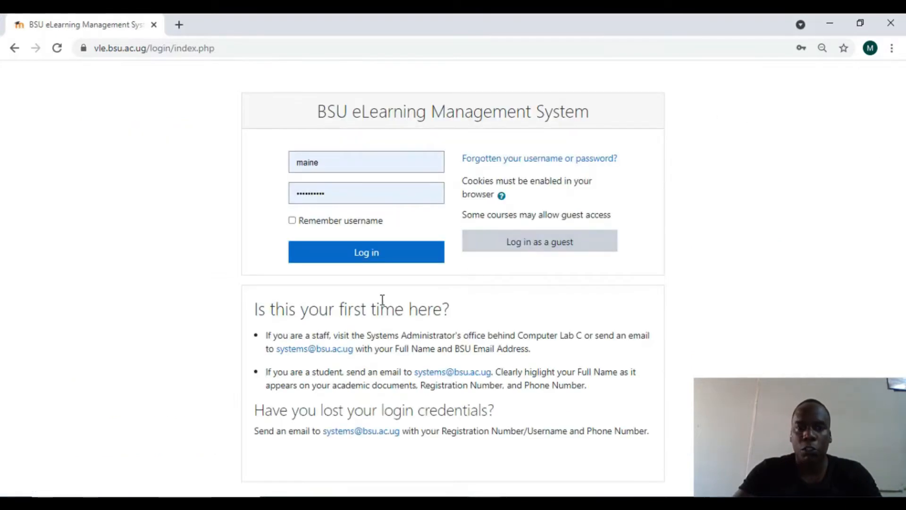
left_click(330, 257)
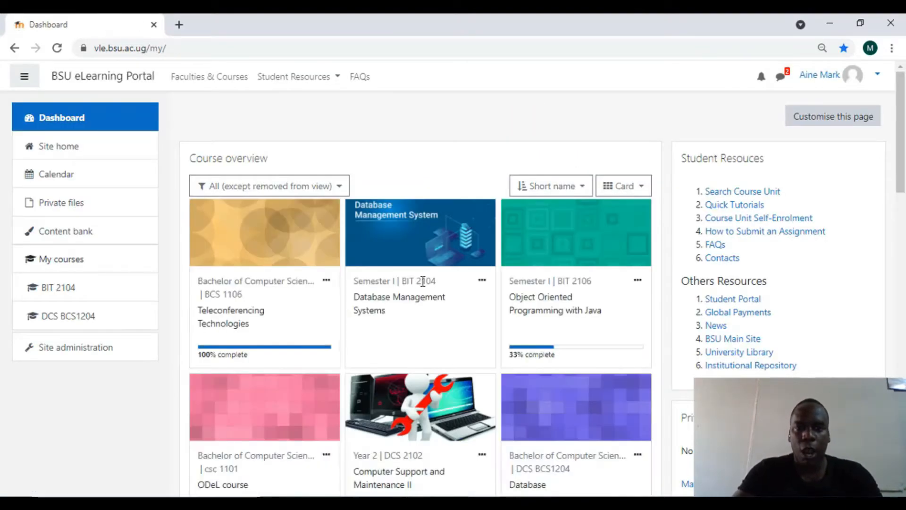
scroll(555, 291, "down", 6)
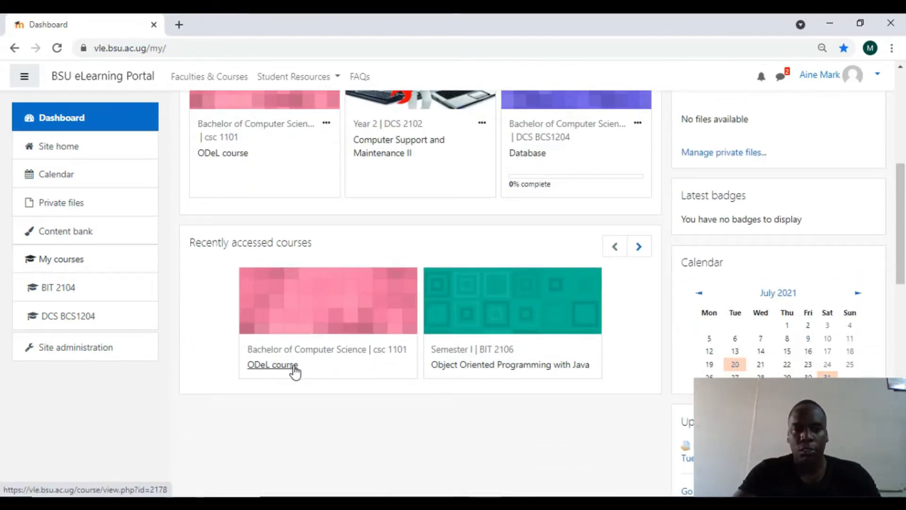
left_click(292, 367)
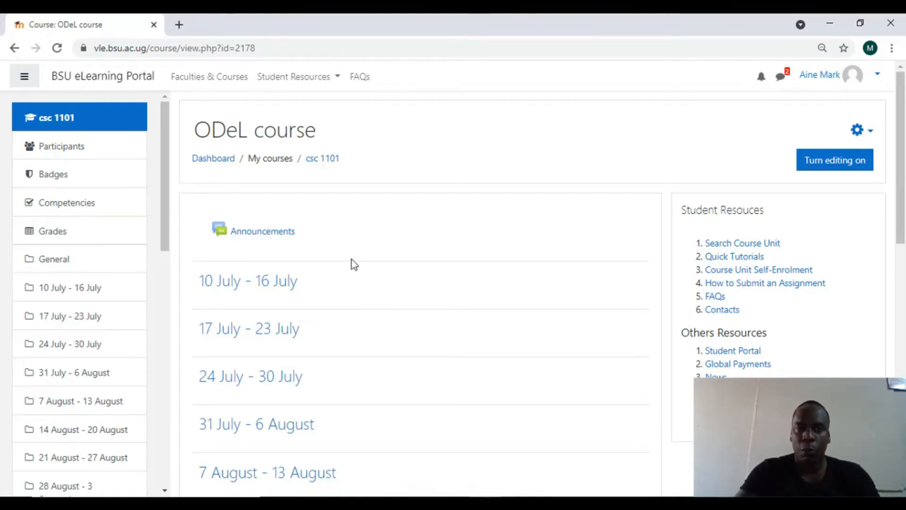
Open the enrolment methods for the ODeL course from its participants page.
left_click(81, 148)
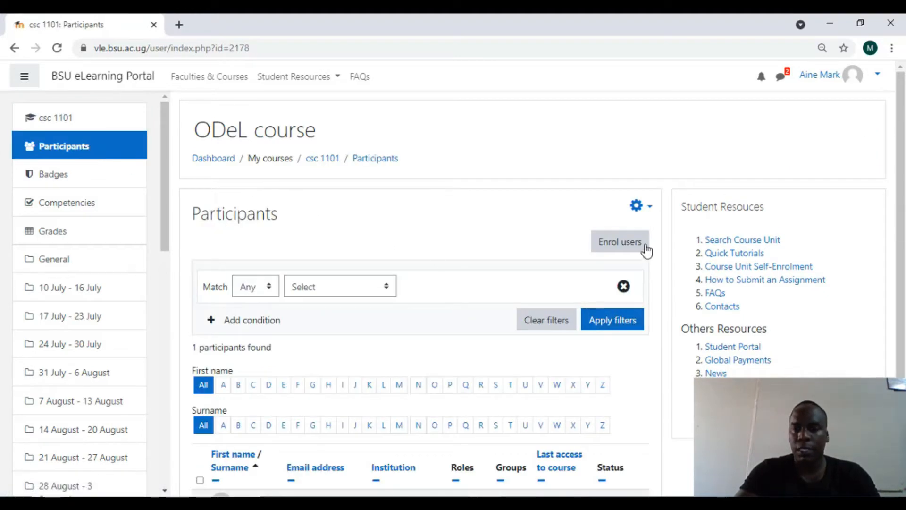
left_click(650, 211)
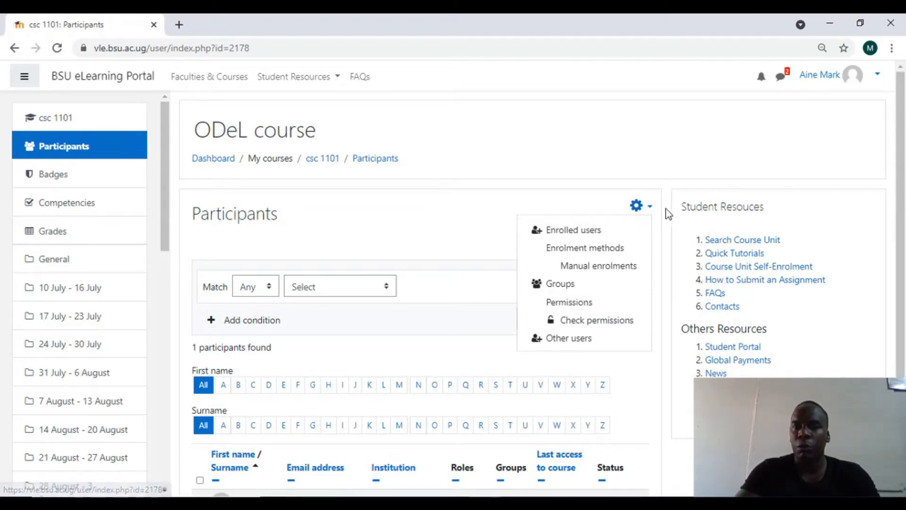
key("Escape")
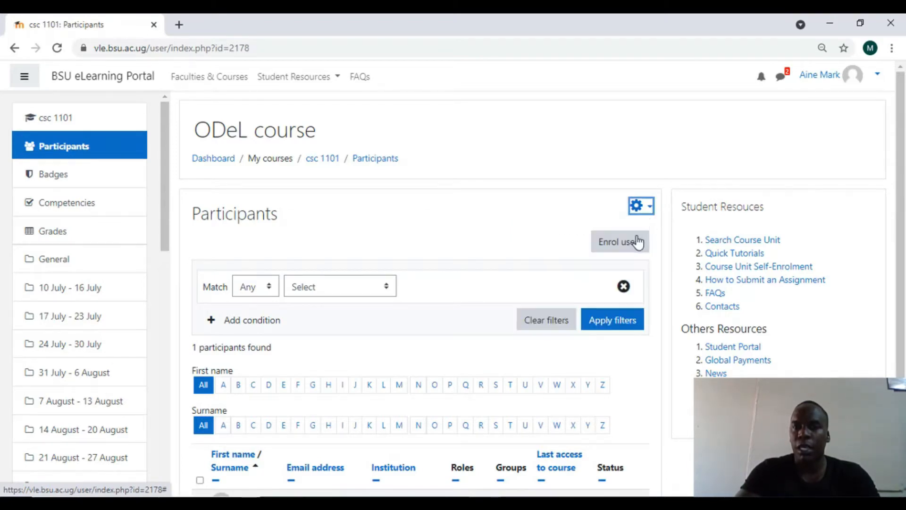
left_click(650, 211)
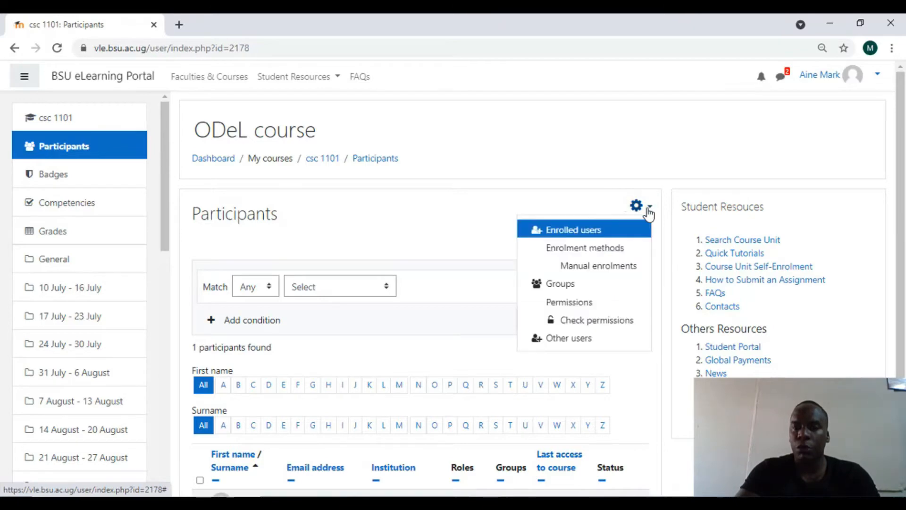
left_click(598, 249)
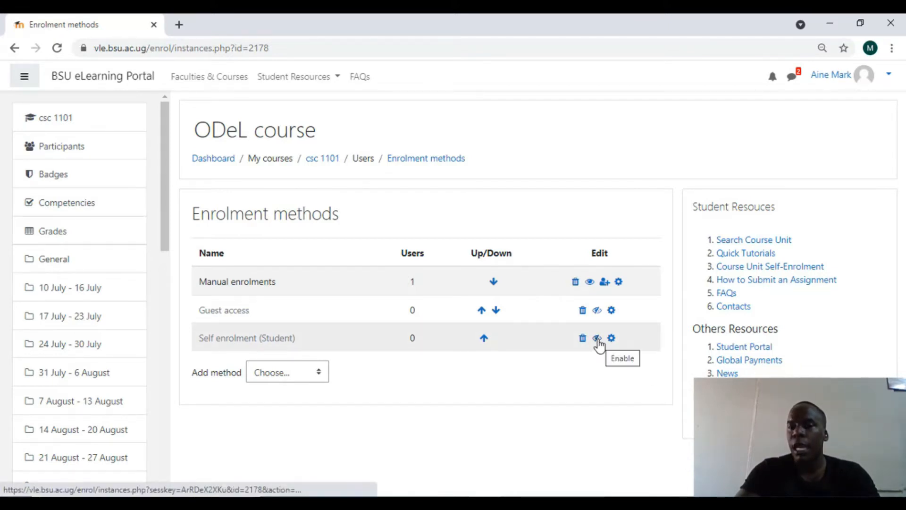
Enable the Self enrolment (Student) method for the course.
left_click(596, 338)
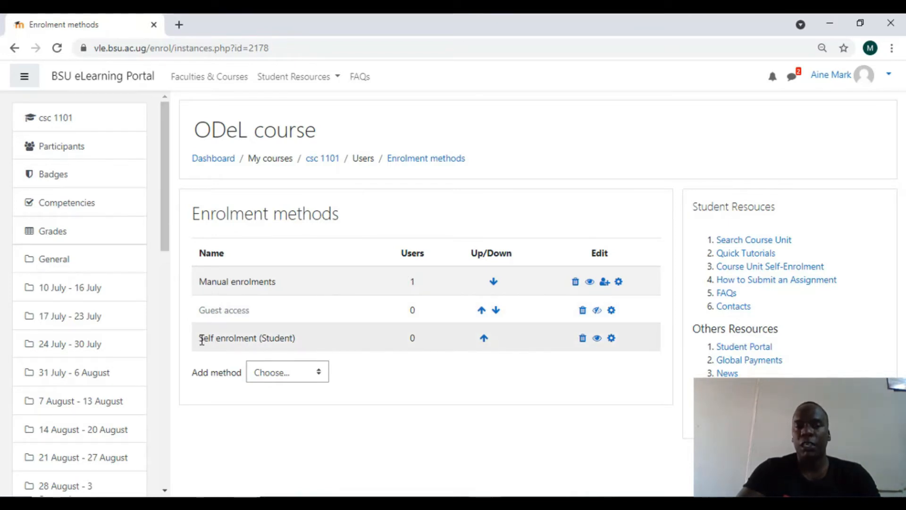
left_click_drag(204, 340, 249, 339)
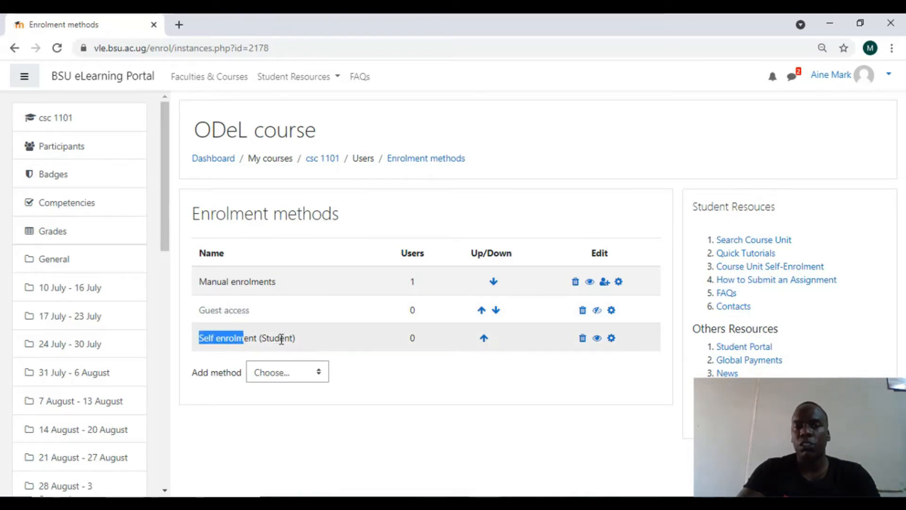
left_click(312, 339)
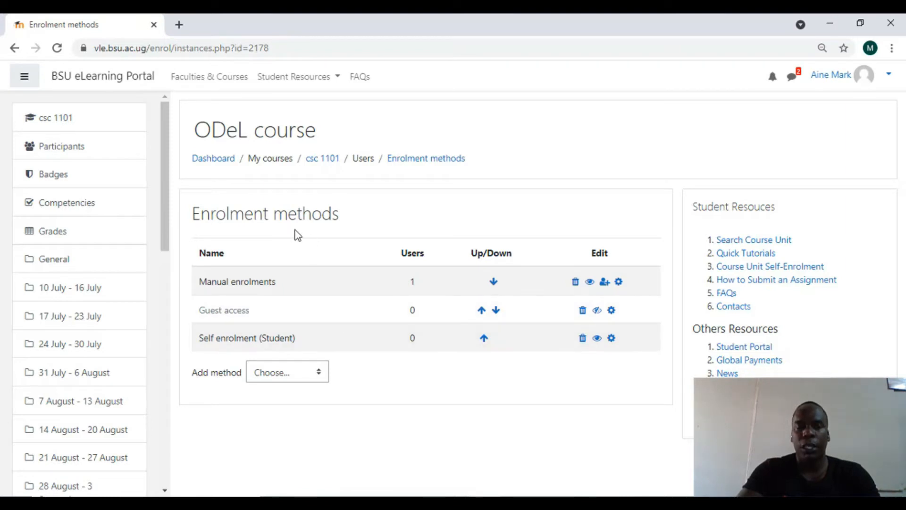
Return to the csc 1101 course page and turn editing on.
left_click(71, 122)
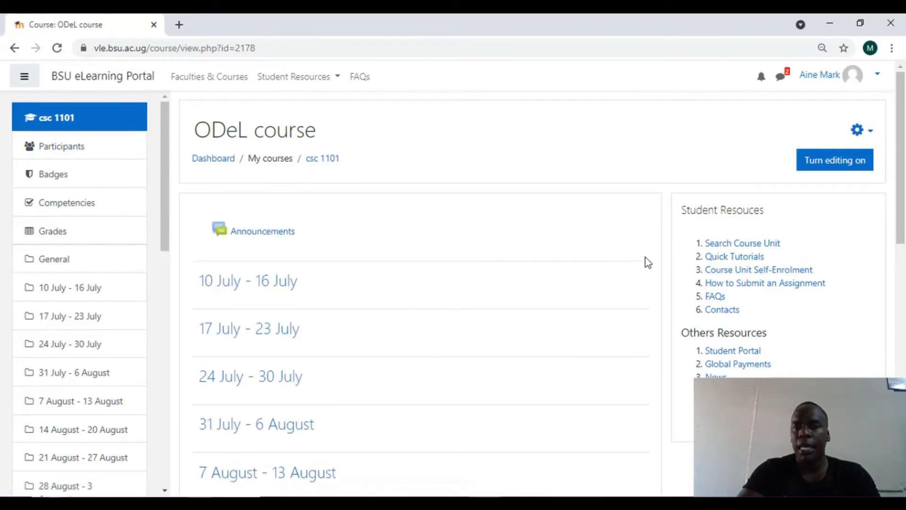
left_click(834, 161)
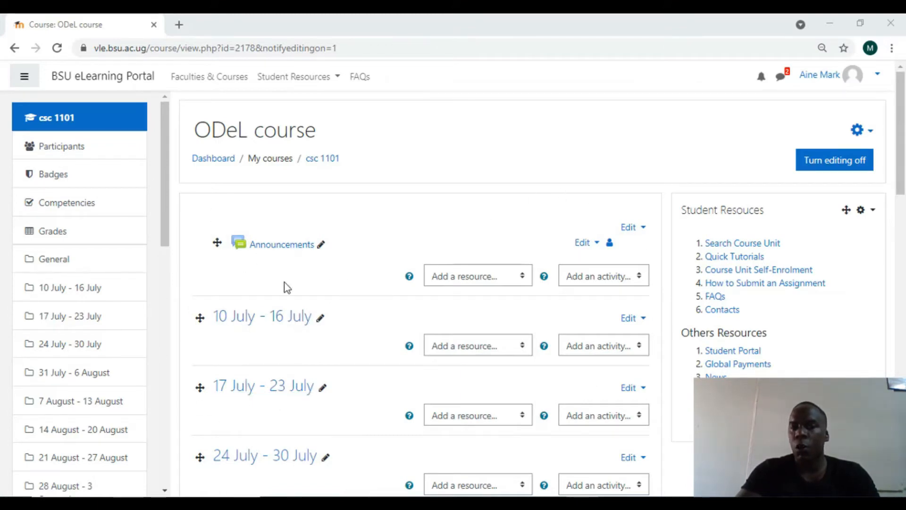
scroll(353, 341, "down", 13)
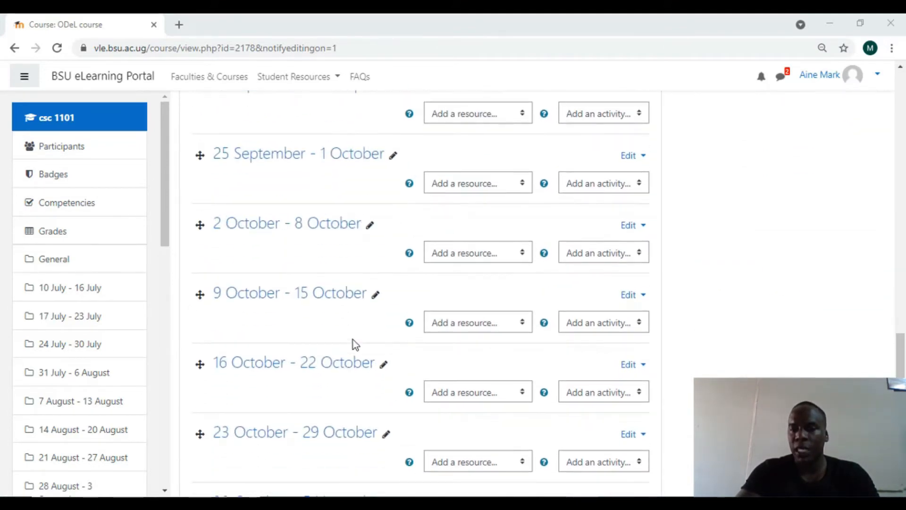
scroll(354, 340, "down", 2)
scroll(355, 340, "up", 10)
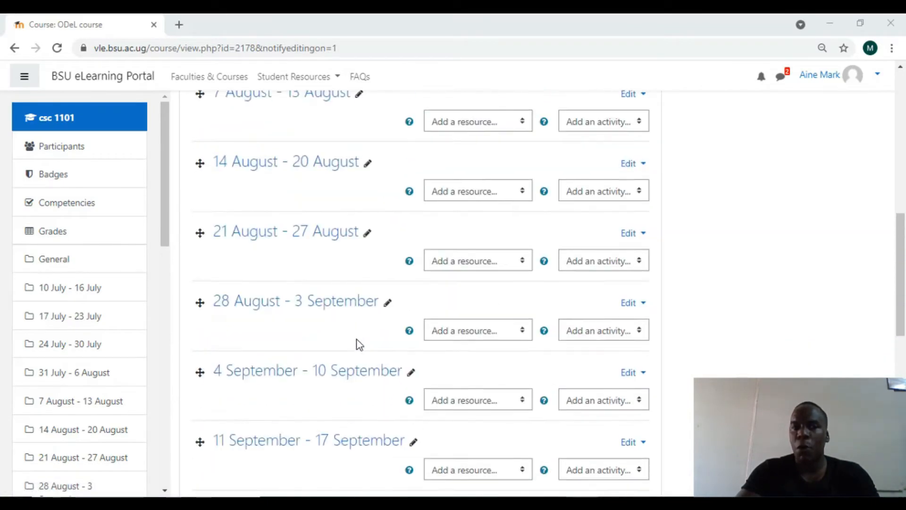
scroll(358, 343, "up", 10)
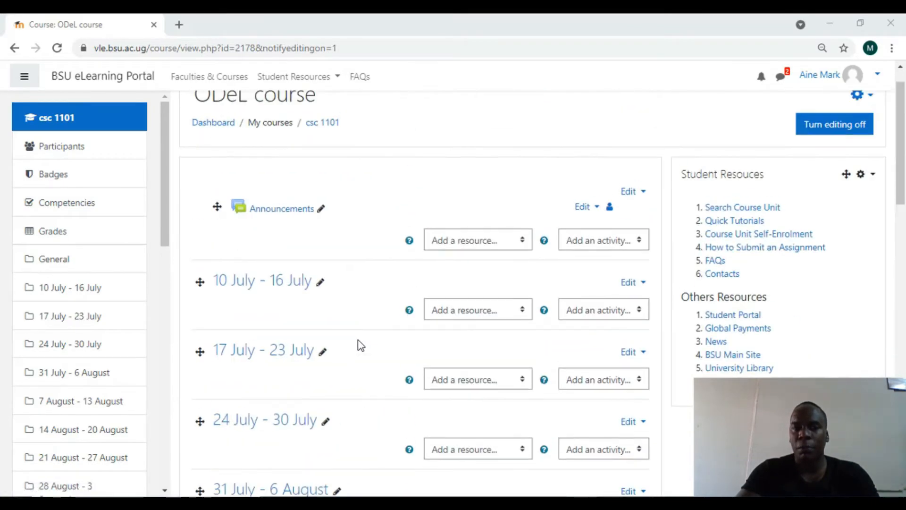
Rename the "10 July - 16 July" section as "lecture 1".
left_click(319, 283)
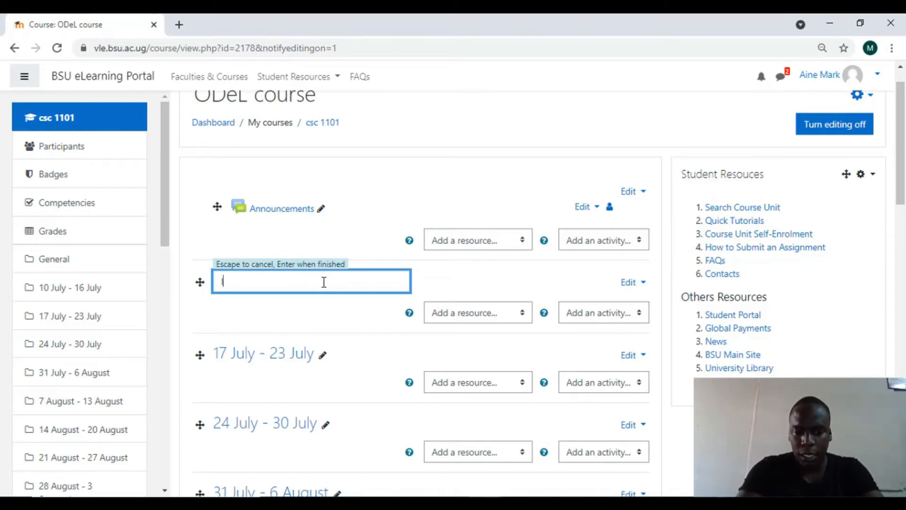
type("lec")
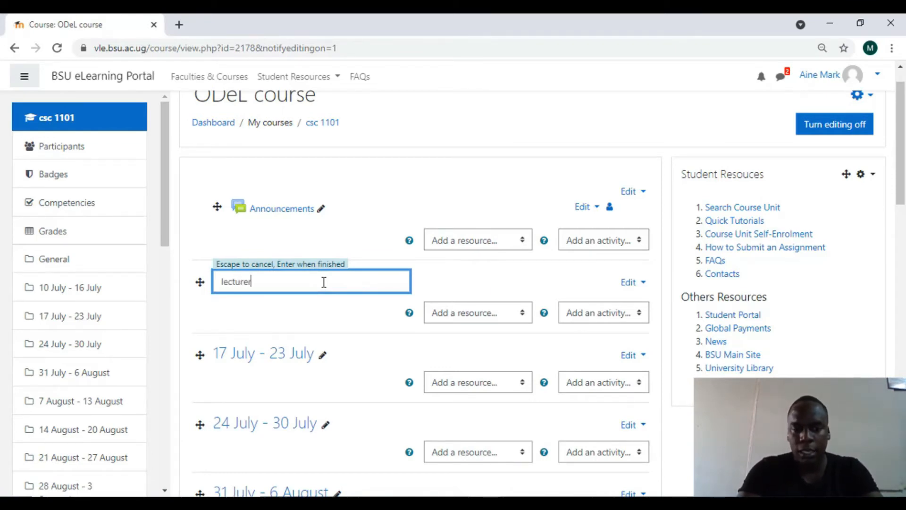
type("ture 1")
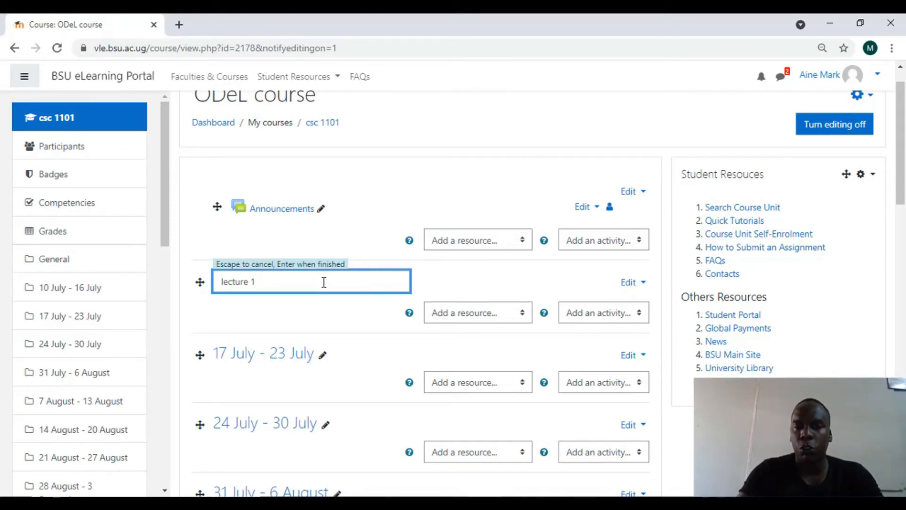
key("Return")
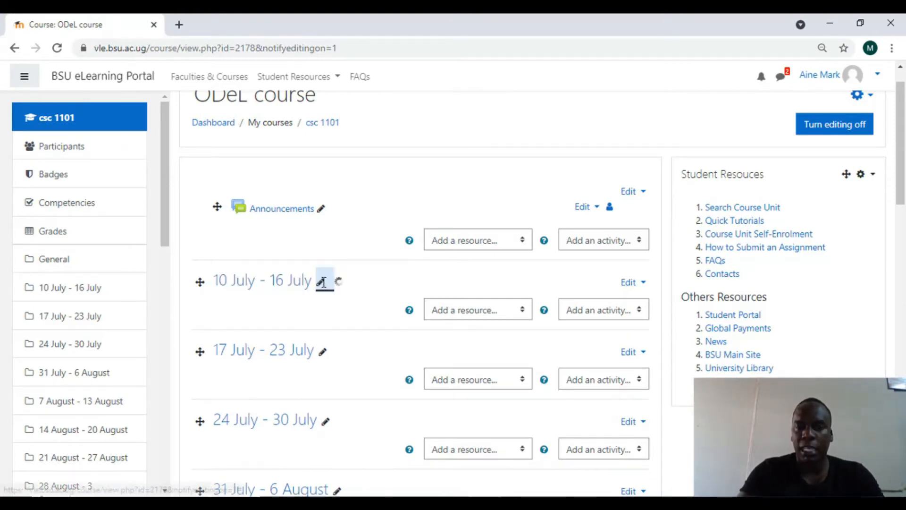
left_click(253, 299)
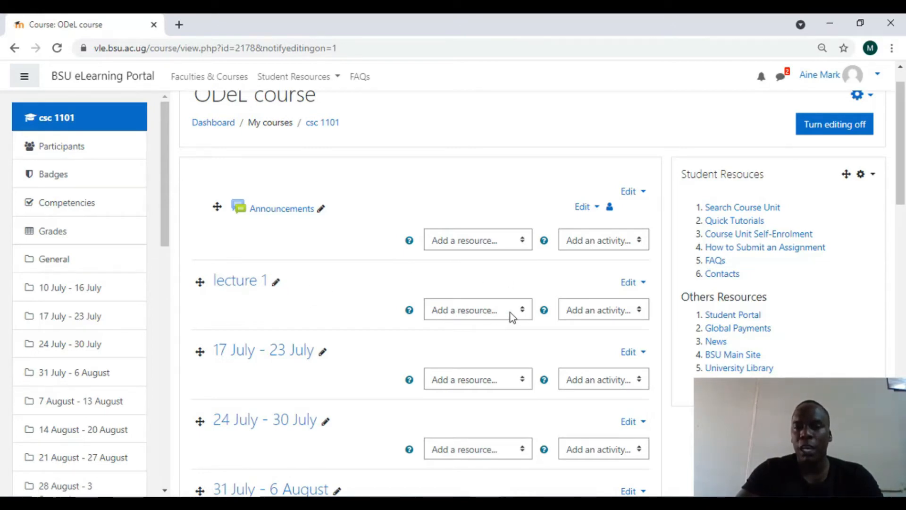
Add a File resource to the lecture 1 section and name it "lecturer".
left_click(522, 311)
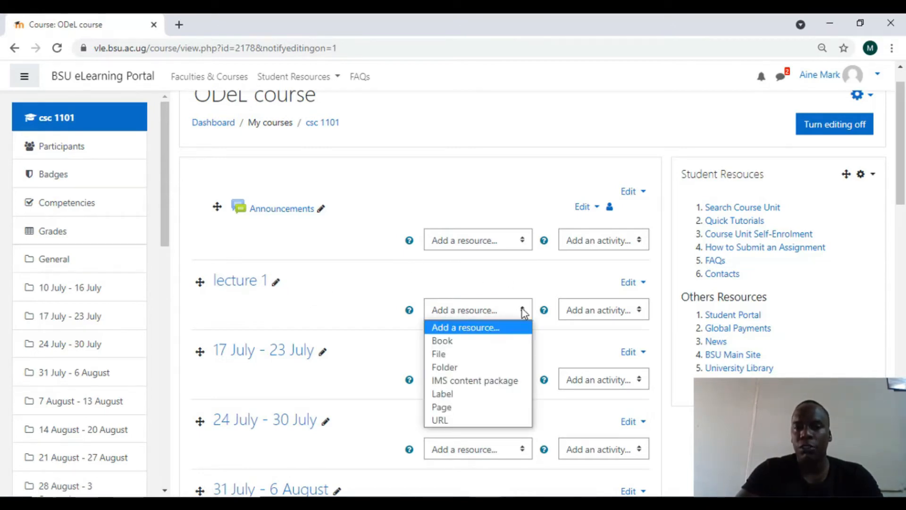
left_click(454, 357)
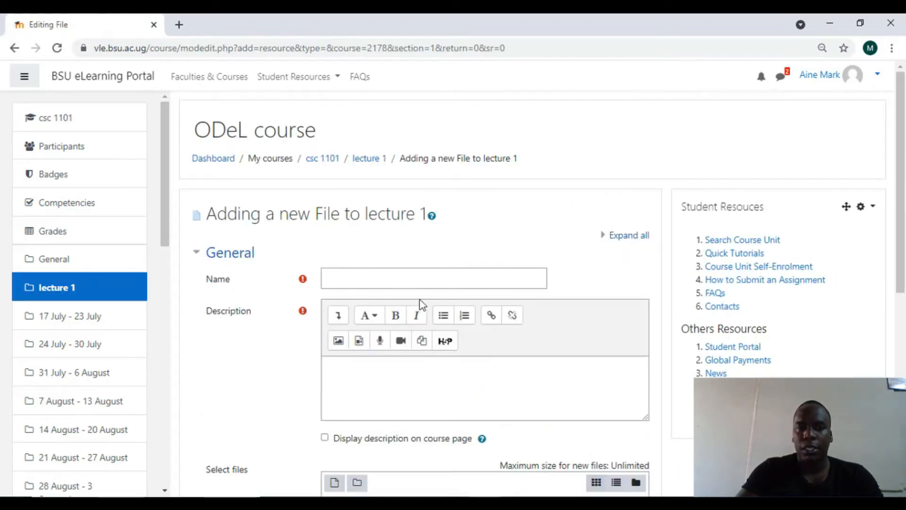
left_click(404, 282)
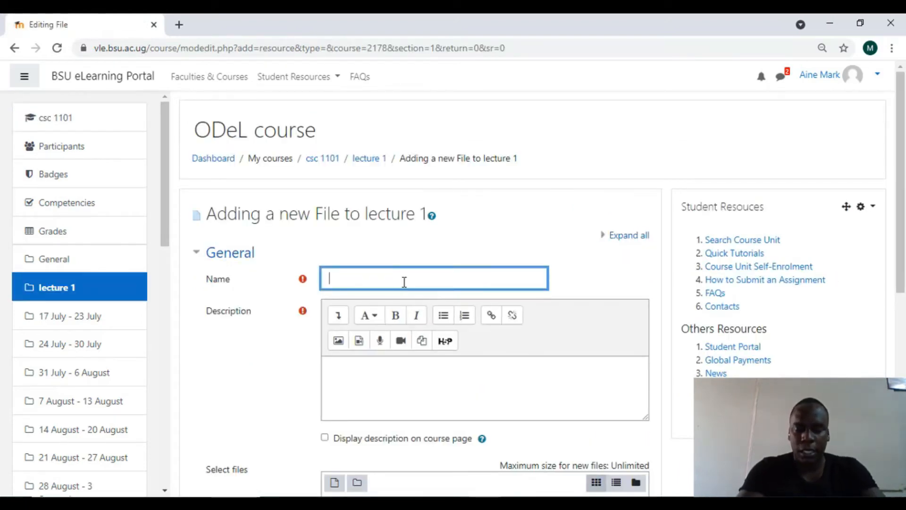
type("lecturer")
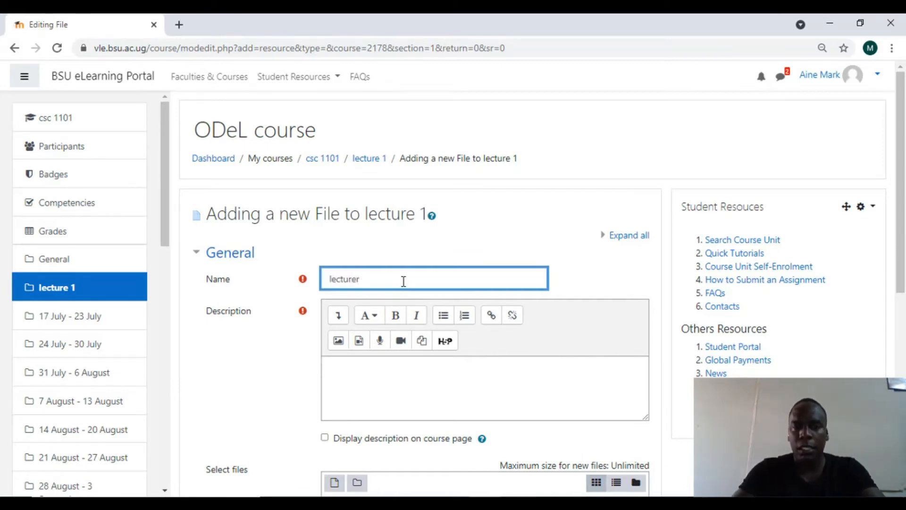
left_click(425, 376)
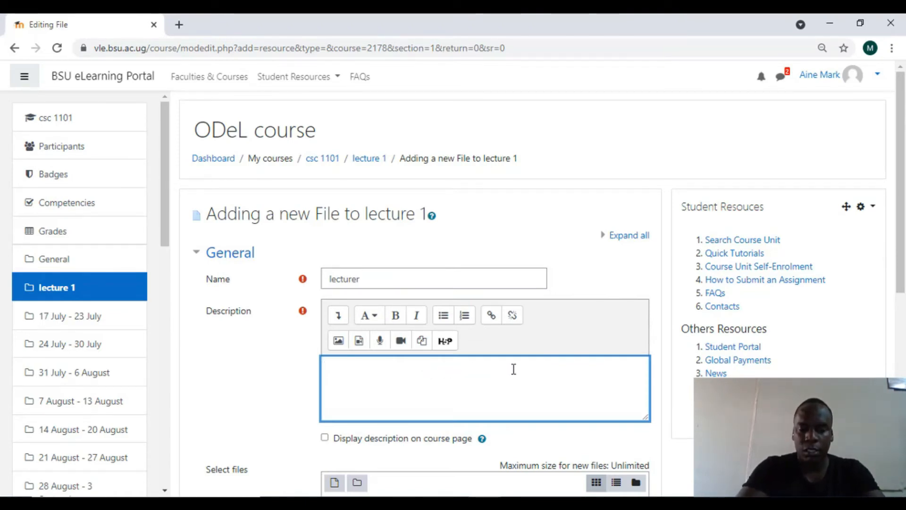
type("dec")
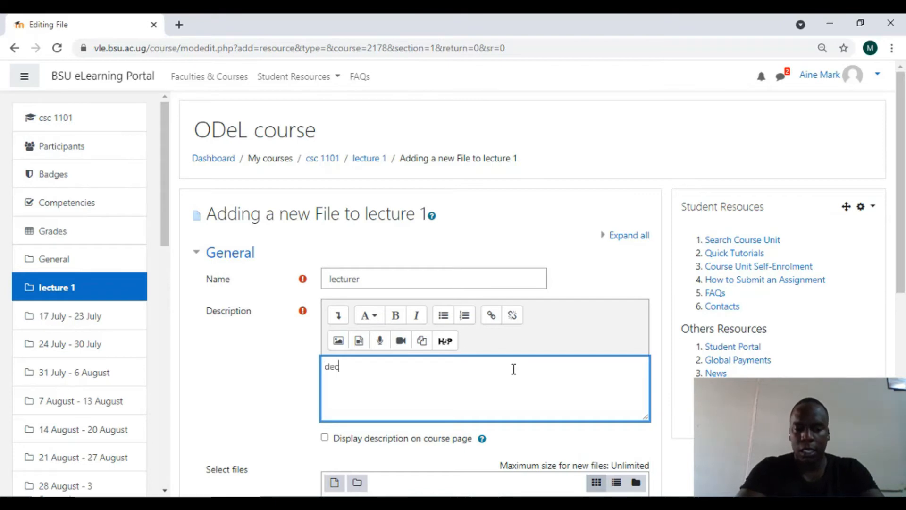
type("ri")
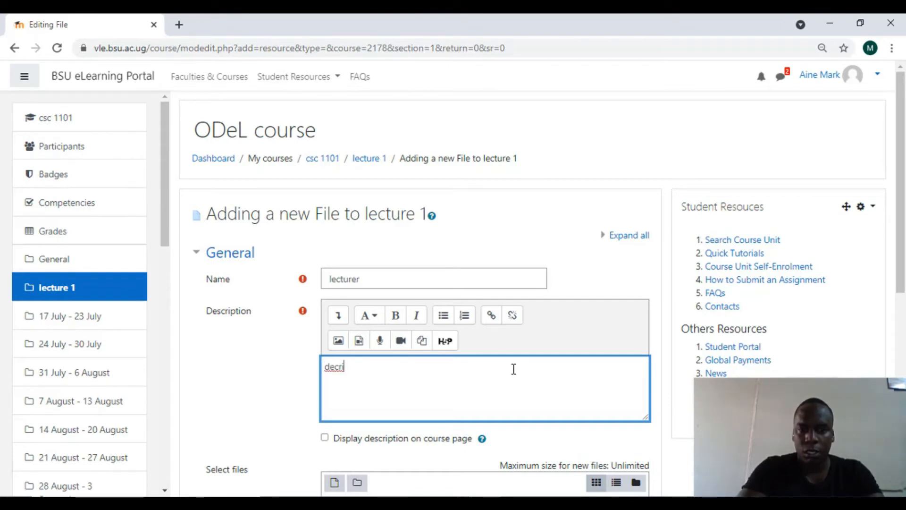
type("b")
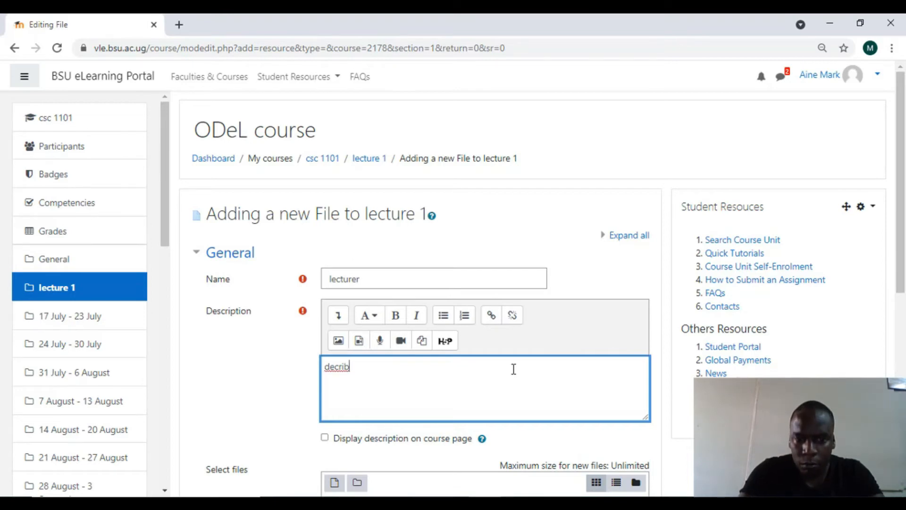
key("BackSpace")
key("BackSpace")
key("BackSpace")
key("BackSpace")
key("BackSpace")
key("BackSpace")
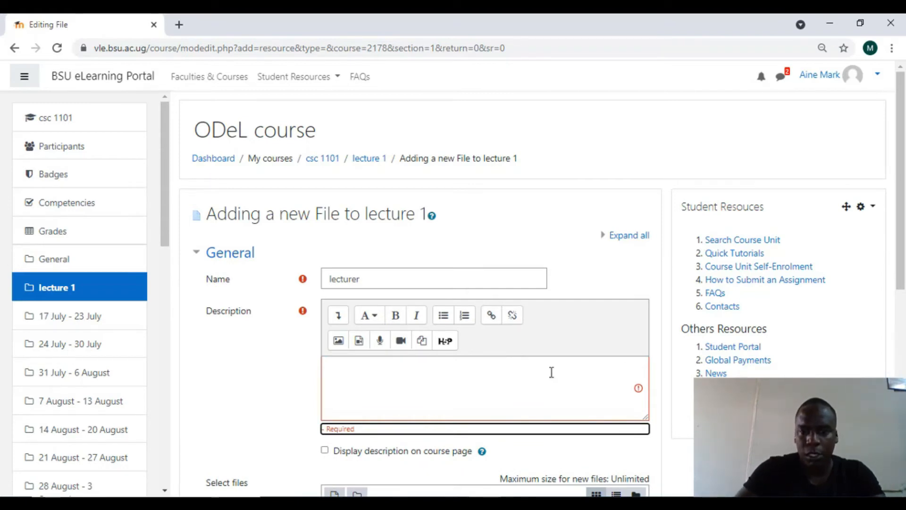
Enter "lecturer notes" as the description of the new file resource.
left_click(483, 369)
type("lect")
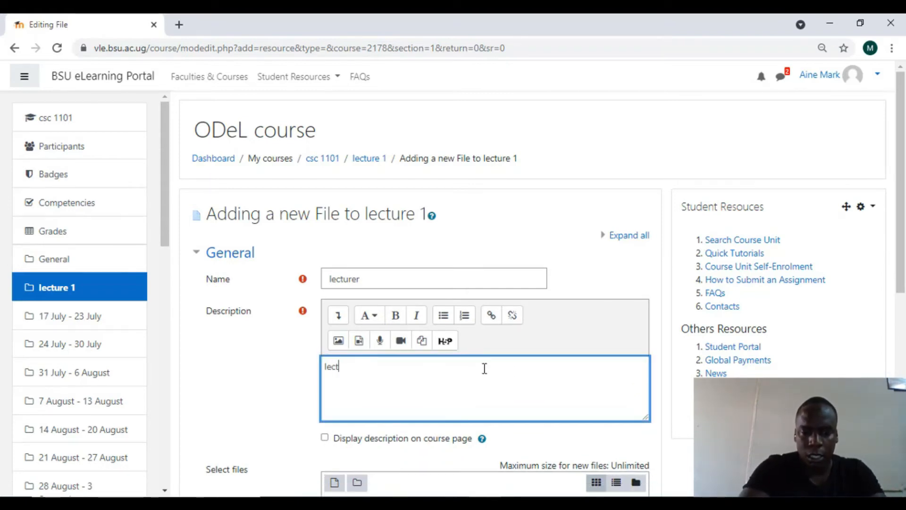
type("urer d")
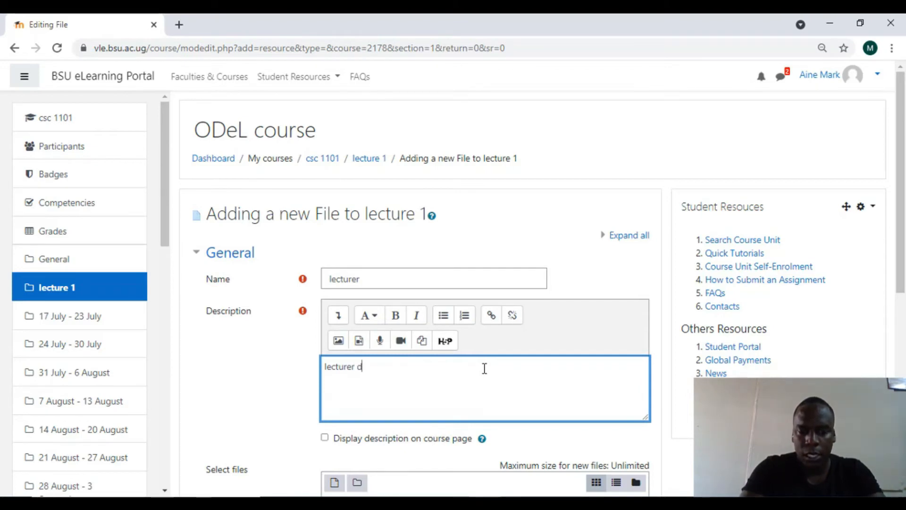
type("et")
key("BackSpace")
key("BackSpace")
key("BackSpace")
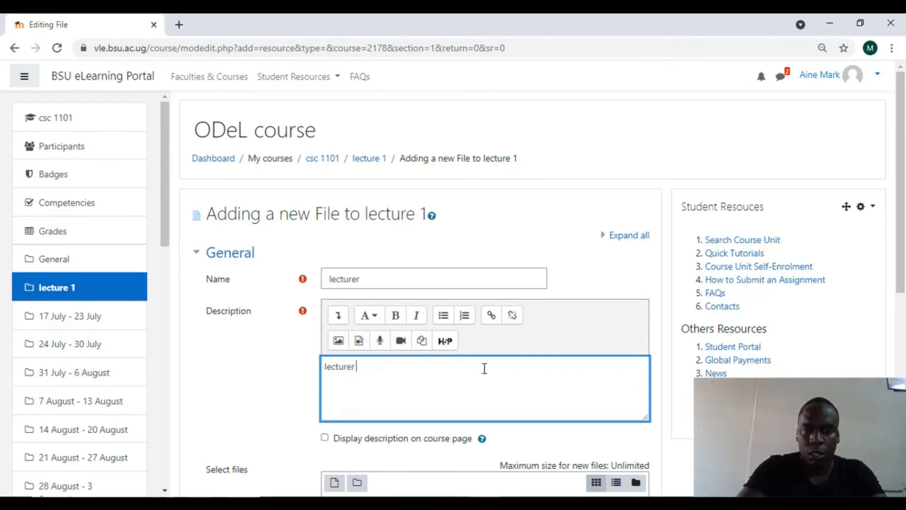
type("notes")
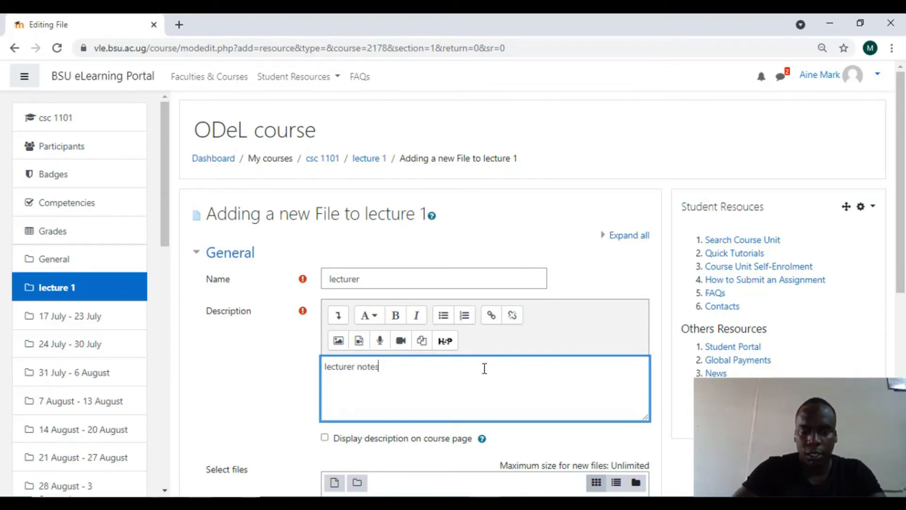
Enable displaying the file resource's description on the course page.
scroll(484, 368, "down", 3)
left_click(324, 305)
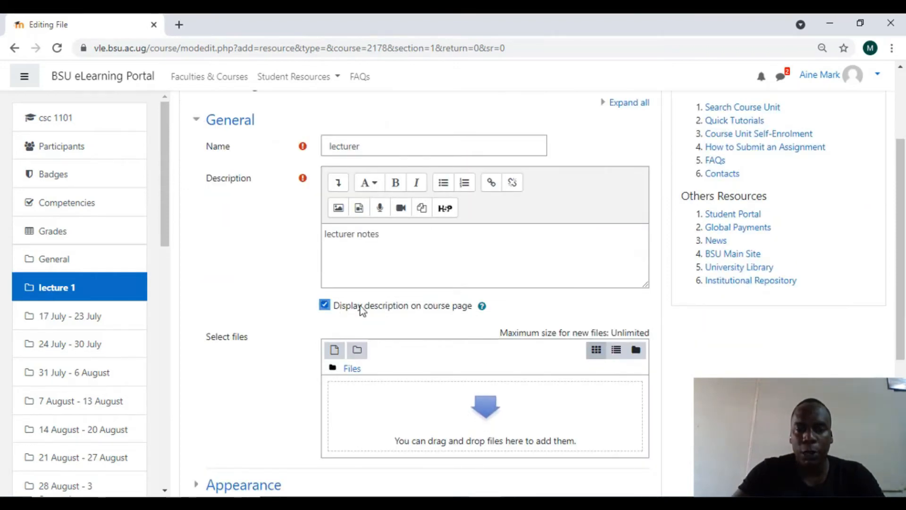
Upload the introduction PowerPoint presentation from the desktop into the file resource's selected files.
scroll(594, 307, "down", 4)
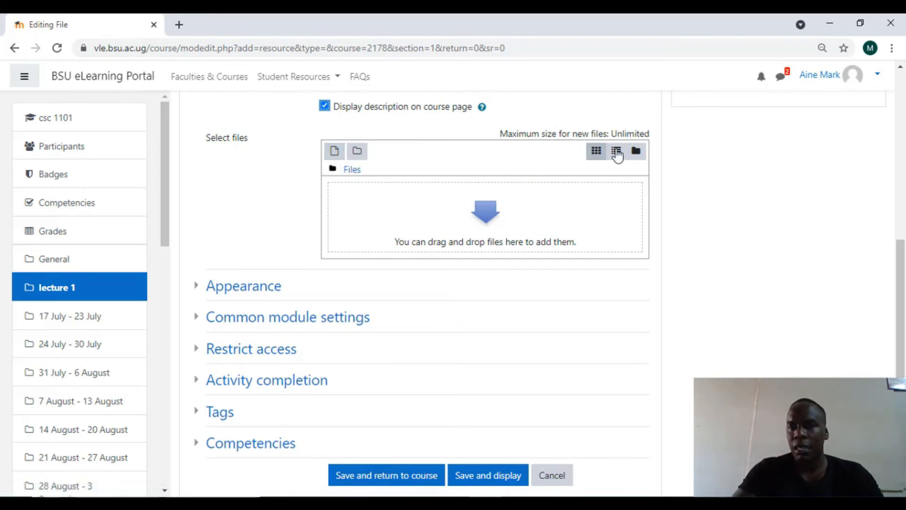
left_click(334, 151)
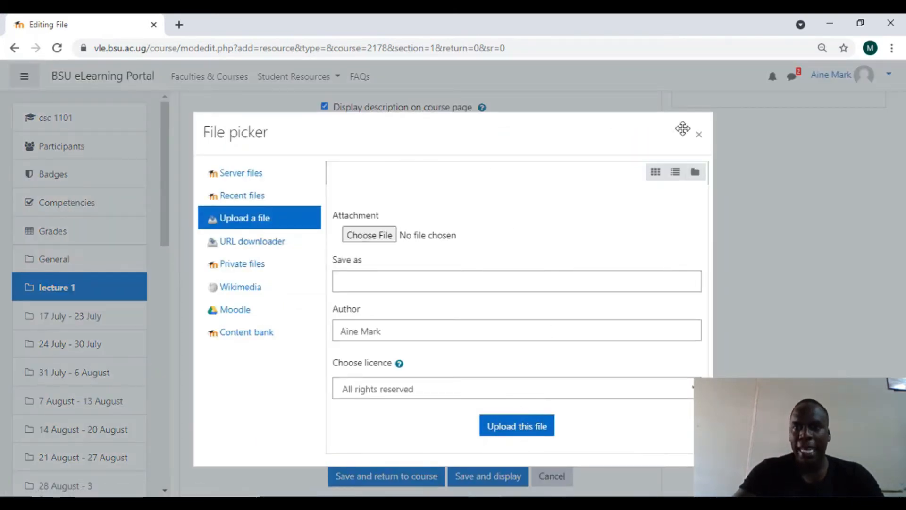
left_click(699, 135)
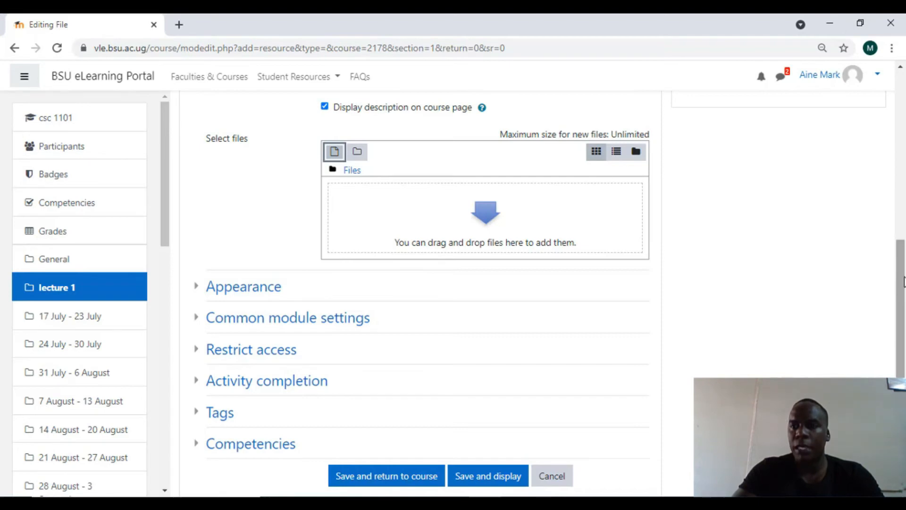
left_click(860, 23)
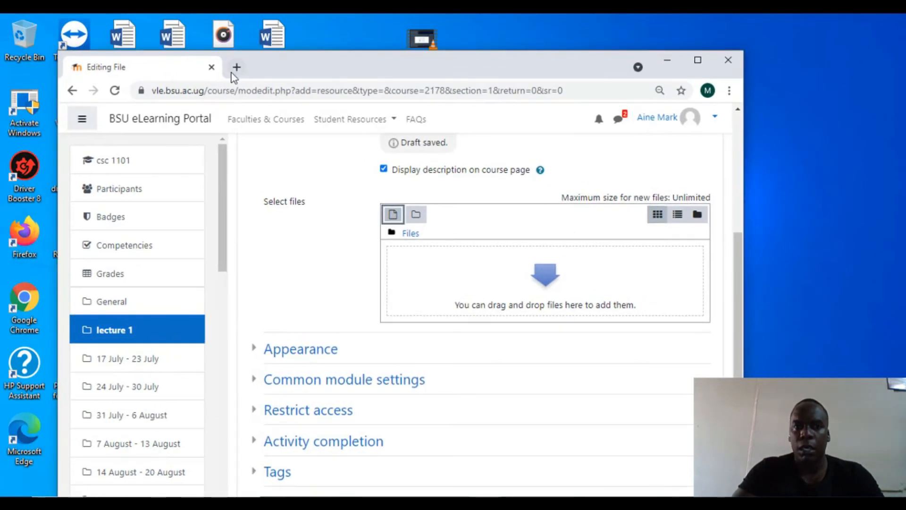
left_click_drag(253, 69, 484, 59)
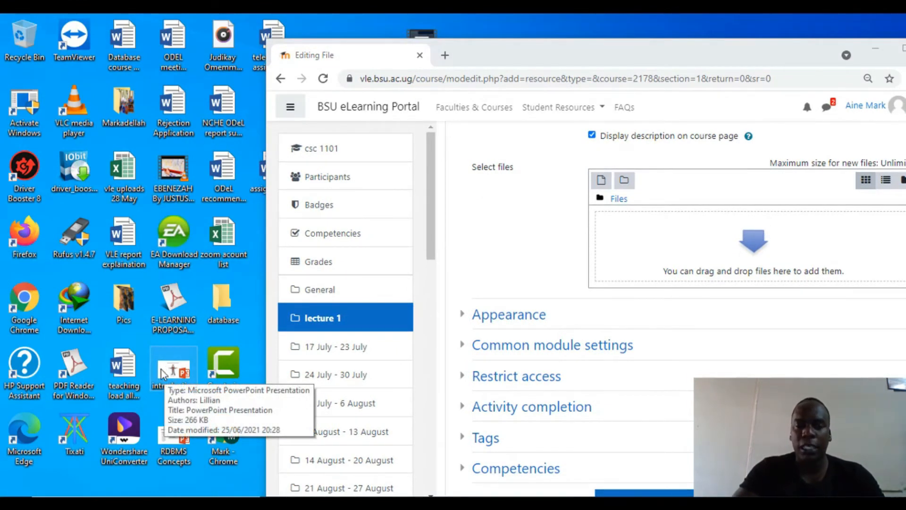
left_click_drag(160, 372, 628, 249)
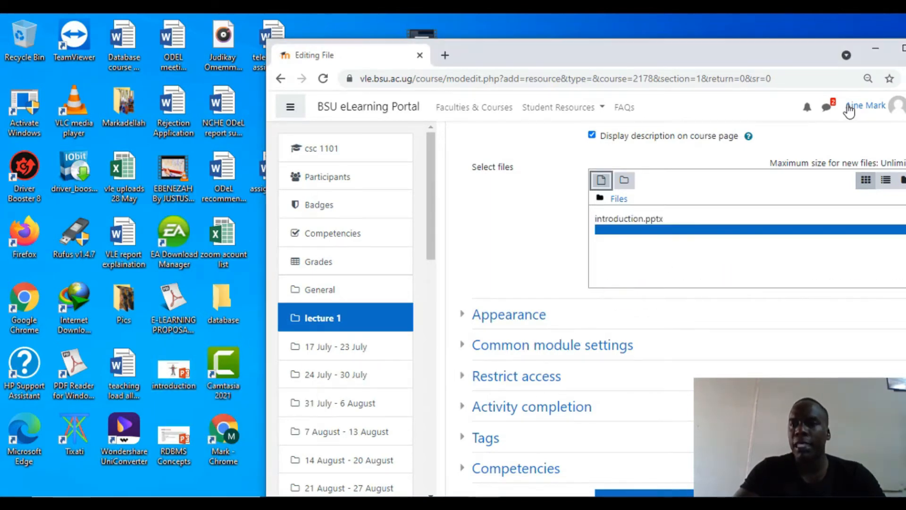
left_click(902, 48)
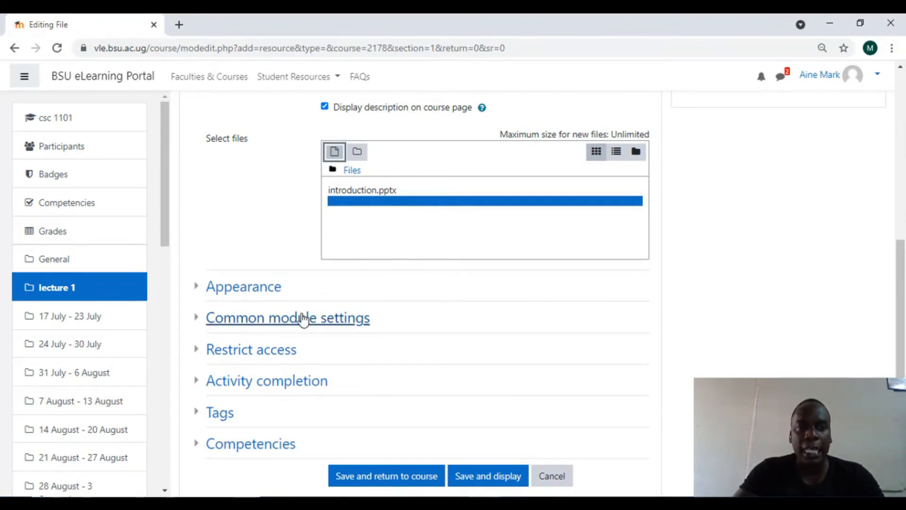
Add a date access restriction to the file resource, requiring students to match from 9 July 2021 at 00:00.
left_click(200, 288)
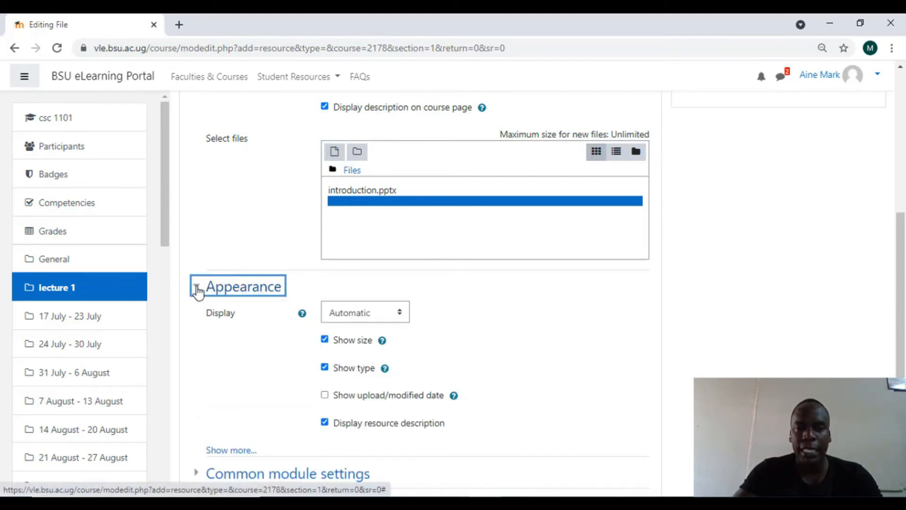
left_click(198, 289)
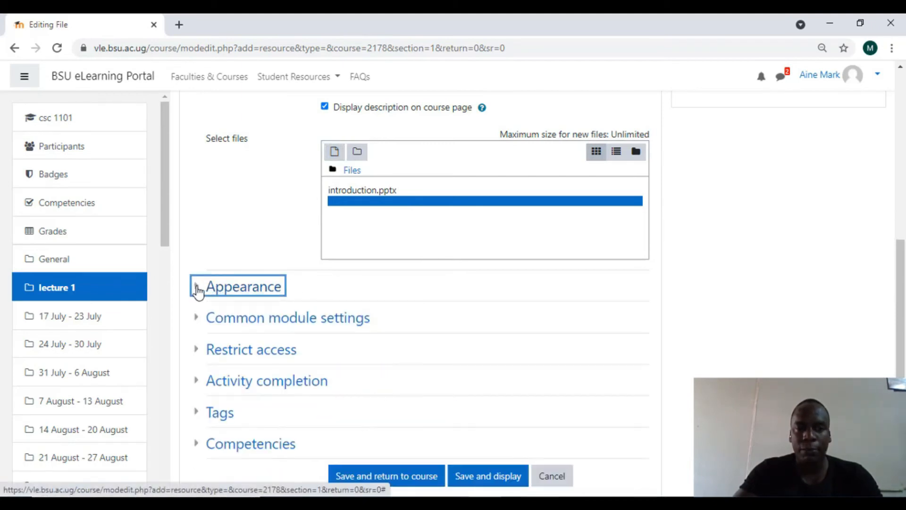
left_click(198, 353)
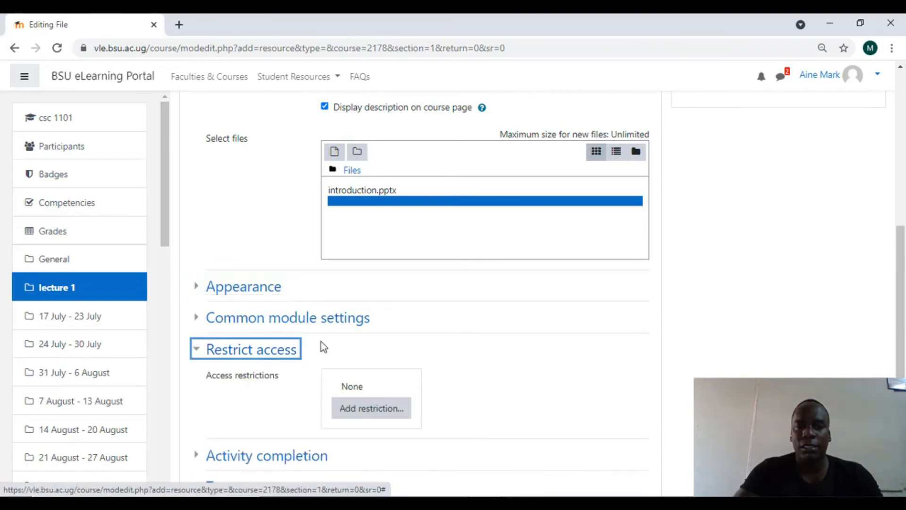
left_click(372, 415)
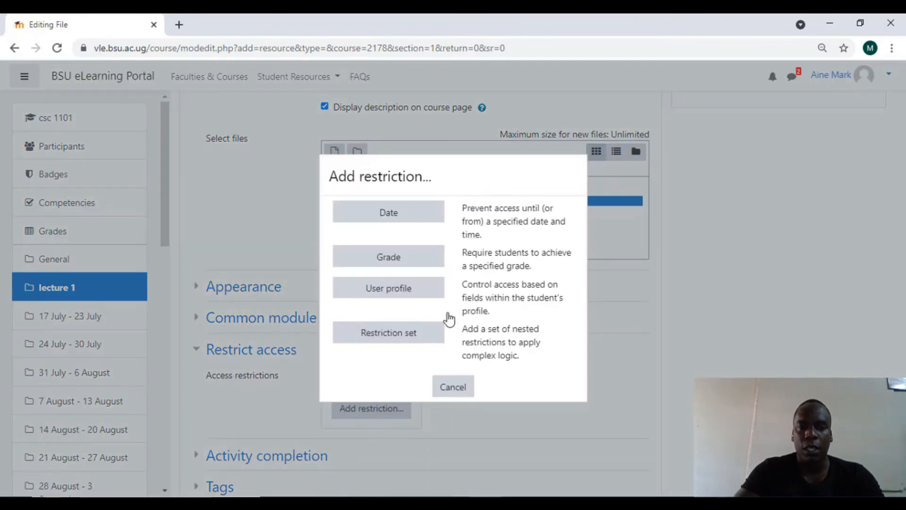
left_click(396, 216)
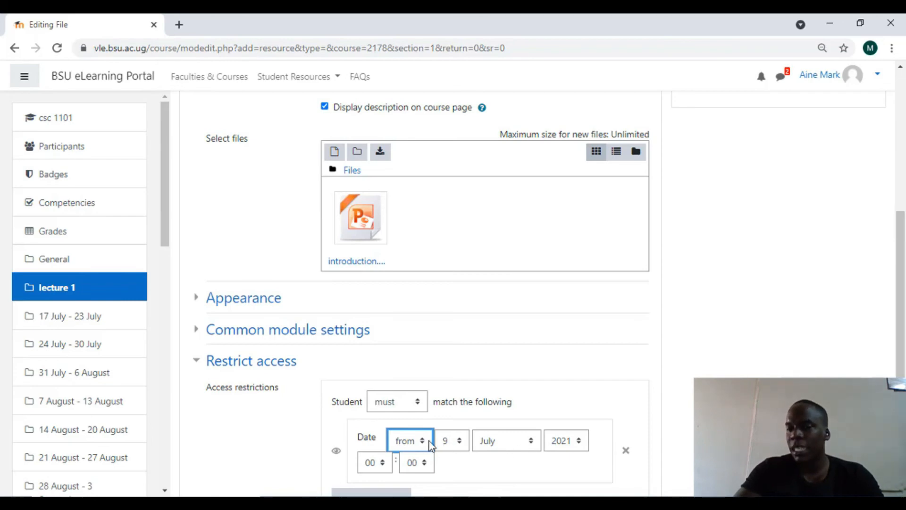
scroll(684, 406, "down", 3)
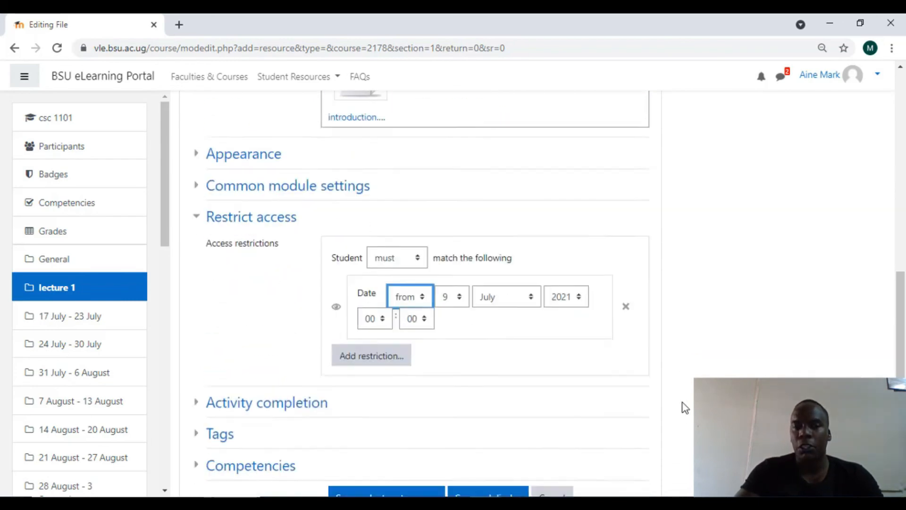
scroll(684, 407, "down", 2)
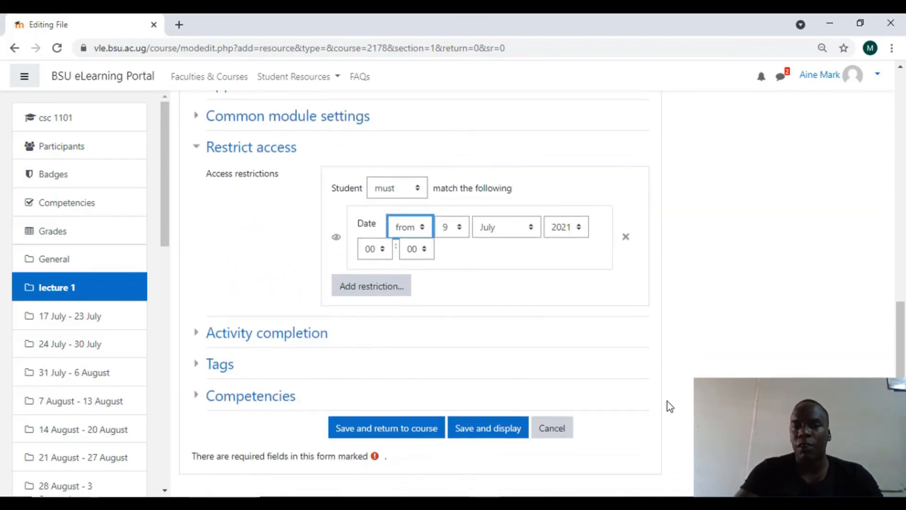
left_click(460, 229)
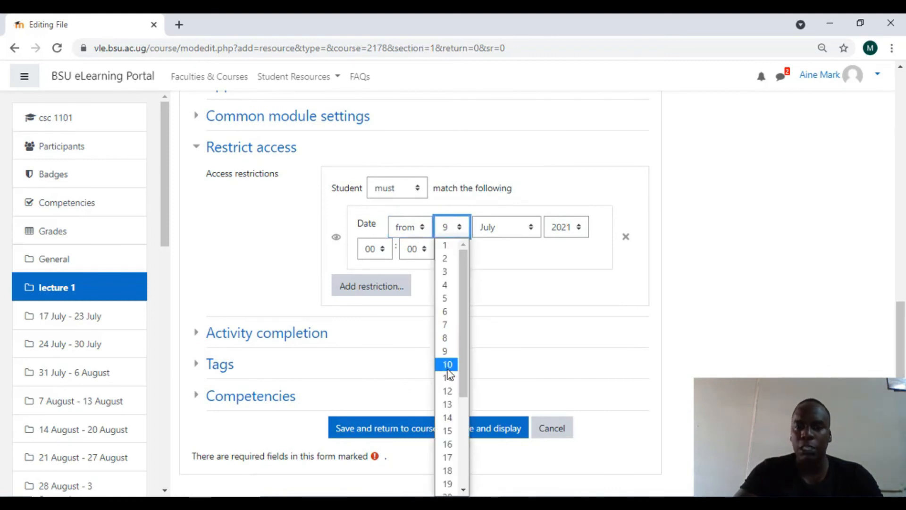
left_click(678, 265)
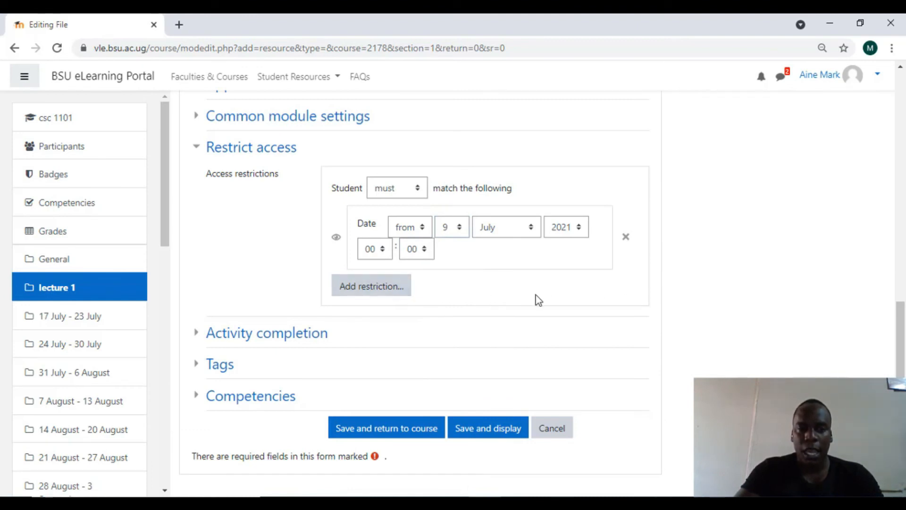
Review the activity completion settings, and save and display the new file resource.
left_click(266, 334)
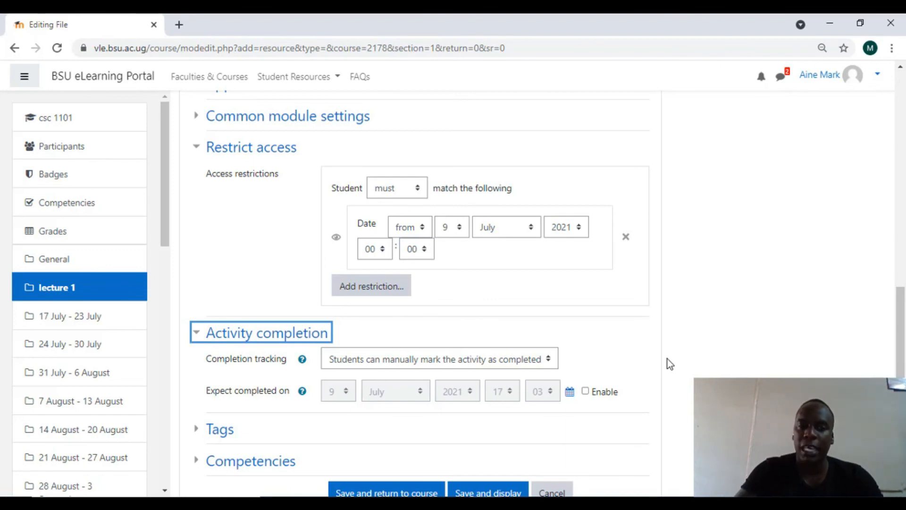
scroll(669, 311, "down", 1)
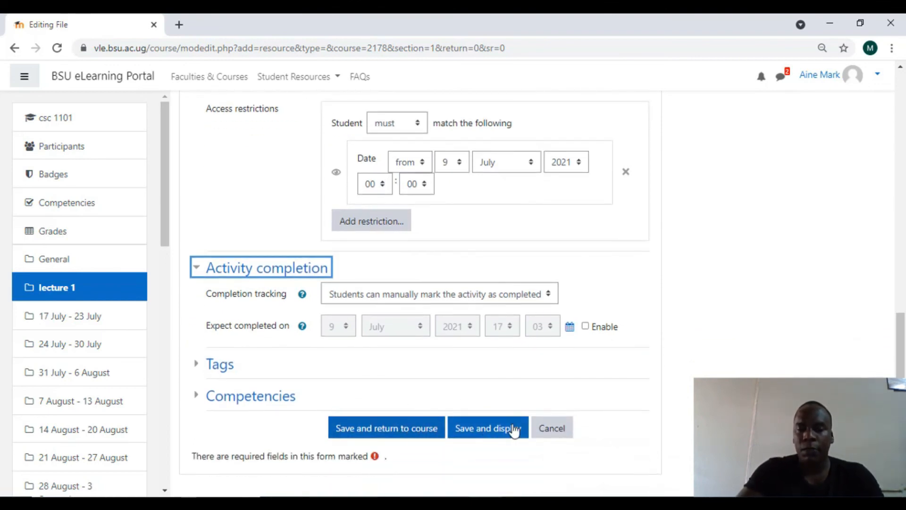
left_click(472, 429)
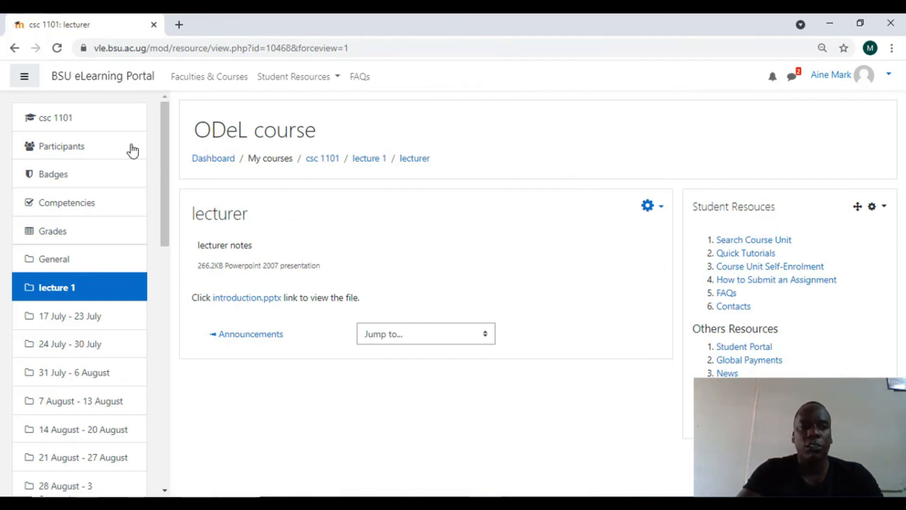
Return to the csc 1101 course page to view the lecture 1 section.
left_click(96, 119)
scroll(471, 227, "down", 1)
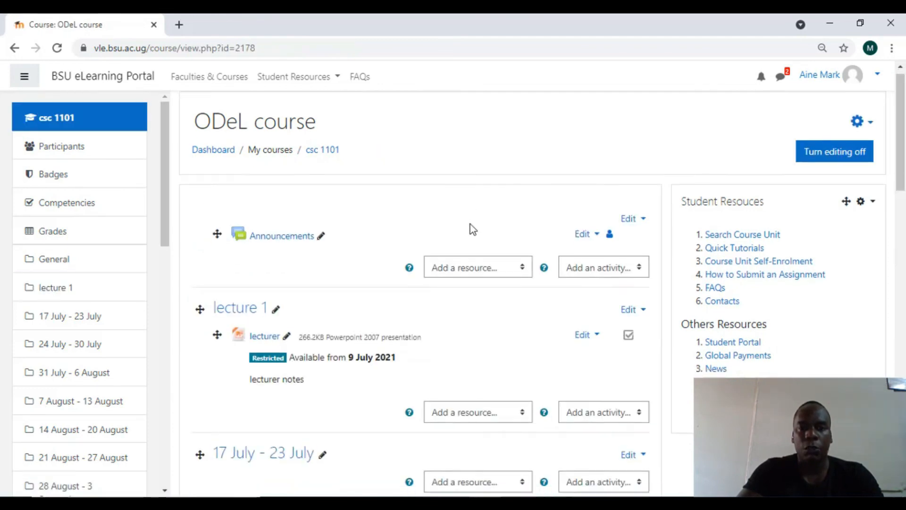